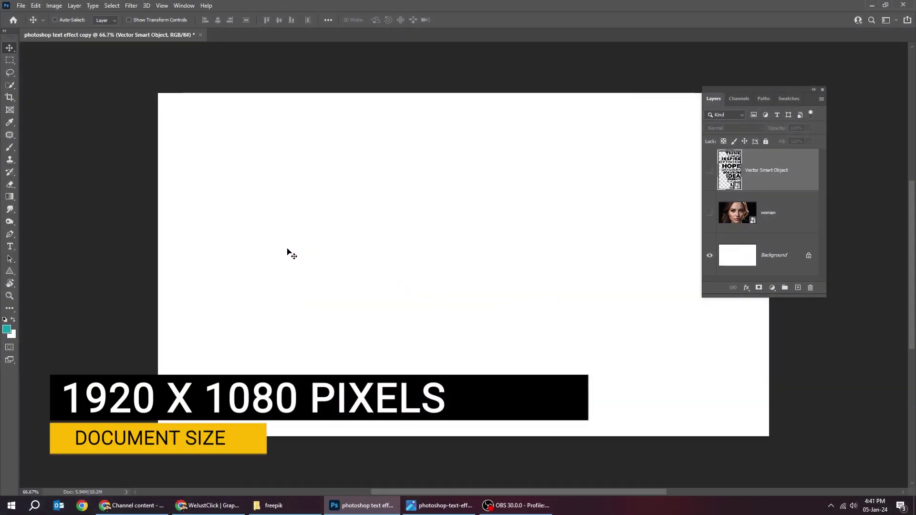
Add a two-column guide layout with margin guides turned off.
{"action": "left_click", "coordinate": [162, 5]}
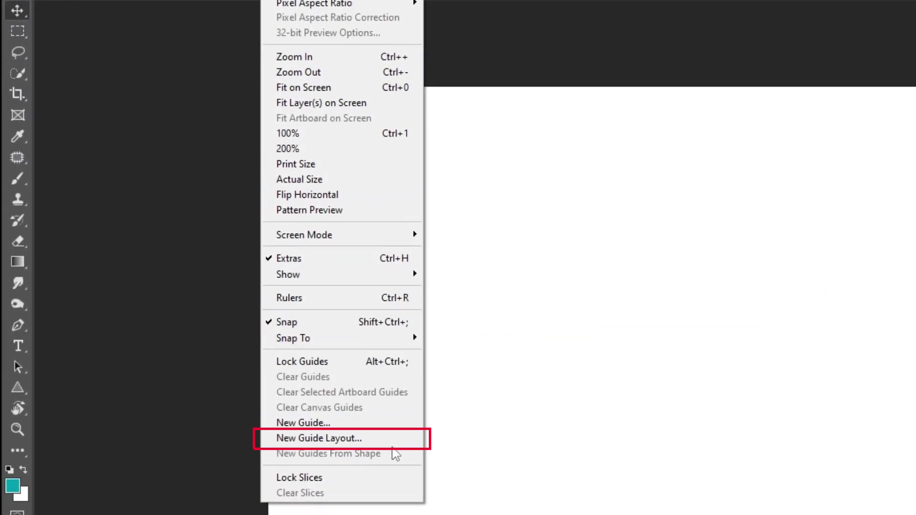
{"action": "left_click", "coordinate": [393, 439]}
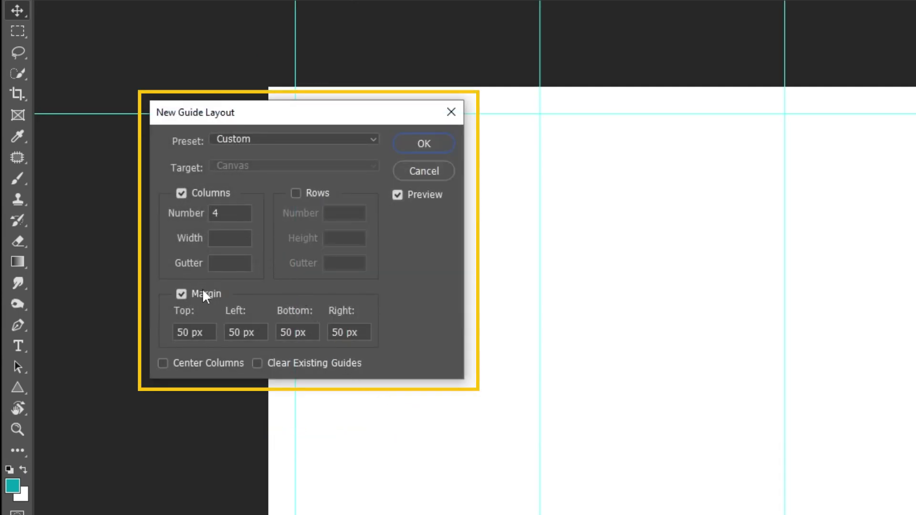
{"action": "left_click", "coordinate": [183, 293]}
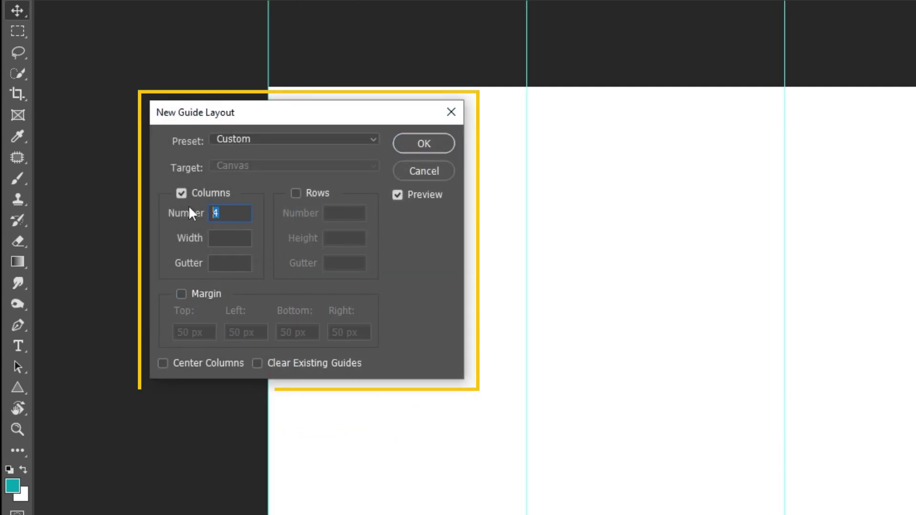
{"action": "type", "text": "2"}
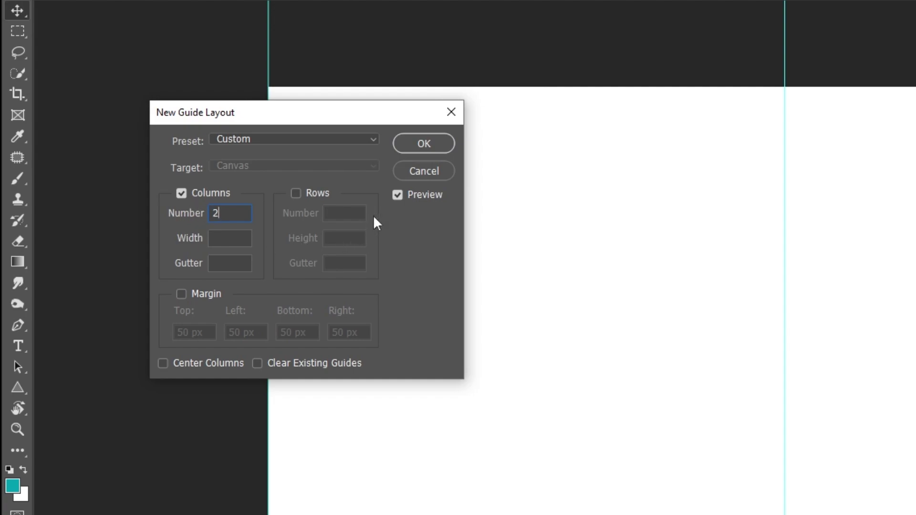
{"action": "left_click", "coordinate": [422, 144]}
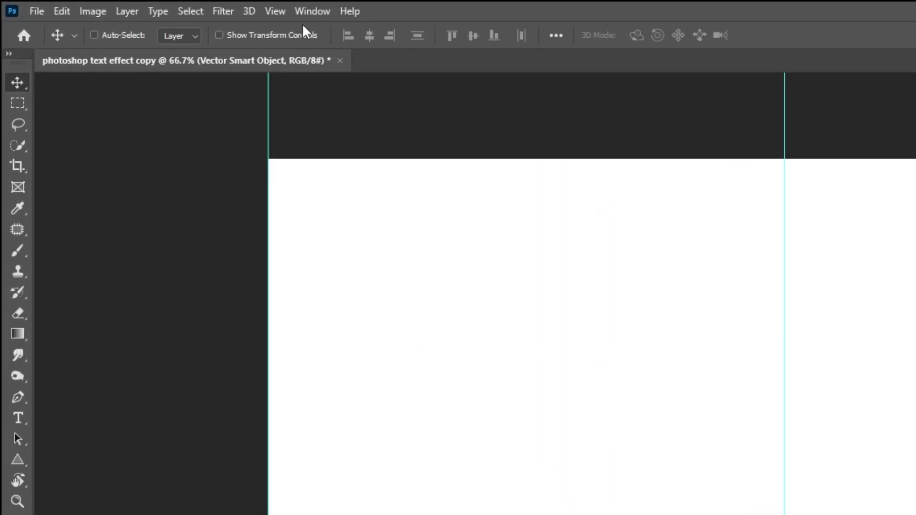
Lock the guides and make the woman photo layer visible.
{"action": "left_click", "coordinate": [276, 11]}
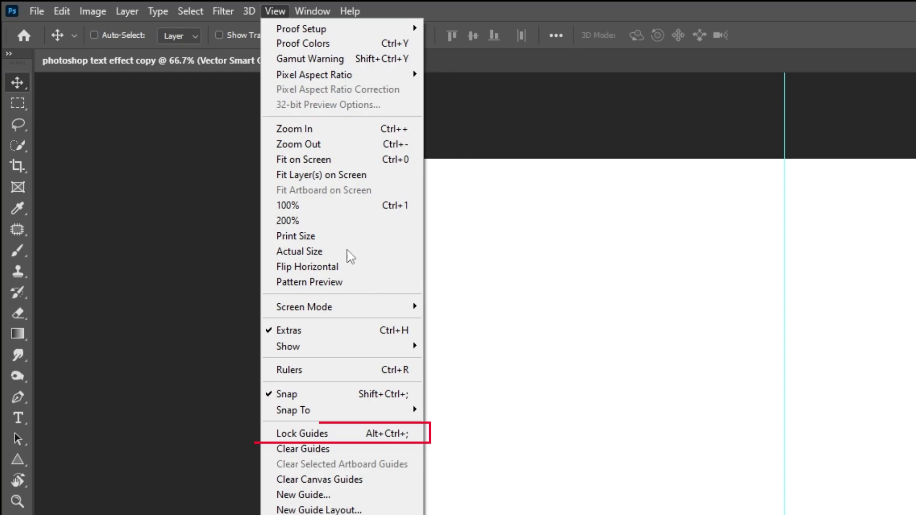
{"action": "left_click", "coordinate": [362, 434]}
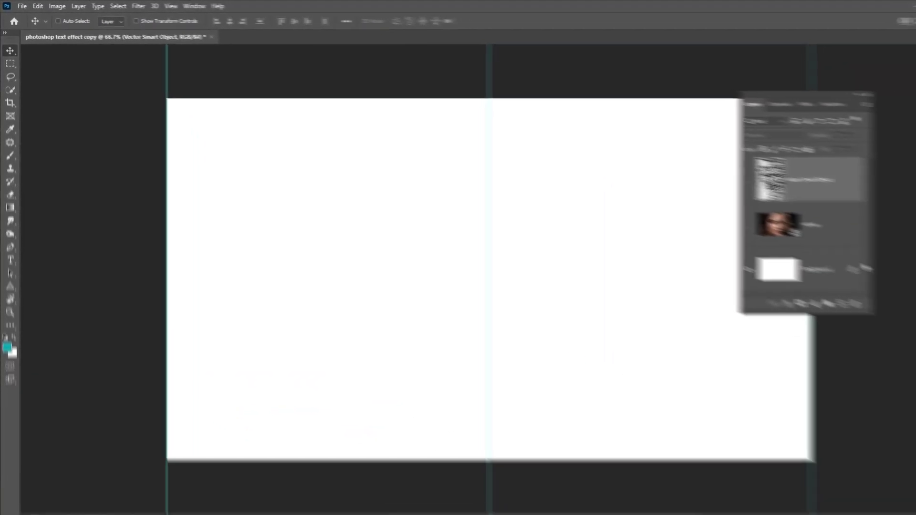
{"action": "left_click", "coordinate": [759, 213]}
{"action": "left_click", "coordinate": [709, 213]}
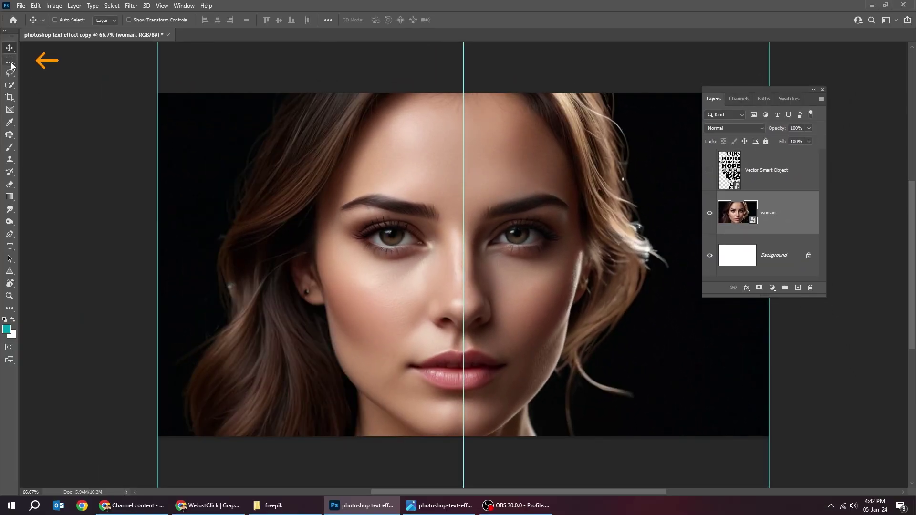
Mask the woman photo to the right half and reveal the Vector Smart Object word-cloud layer.
{"action": "left_click_drag", "start_coordinate": [463, 89], "coordinate": [783, 440]}
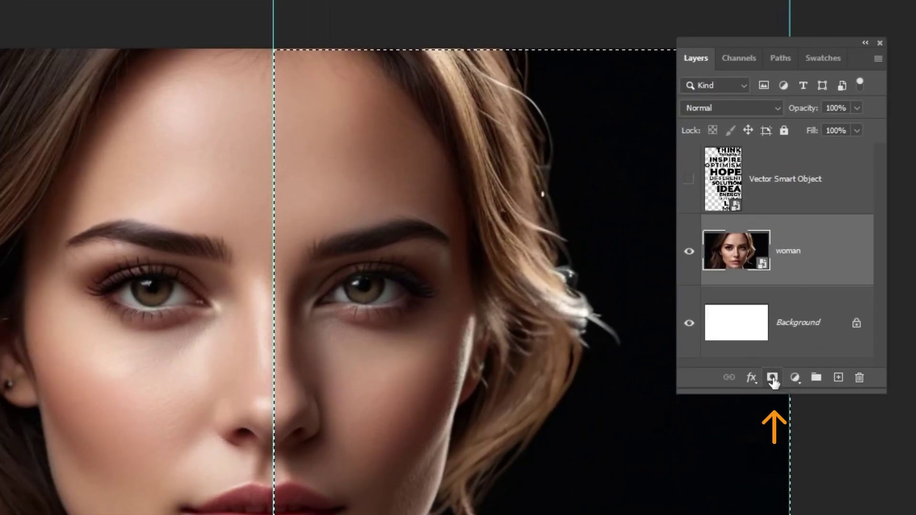
{"action": "left_click", "coordinate": [772, 378]}
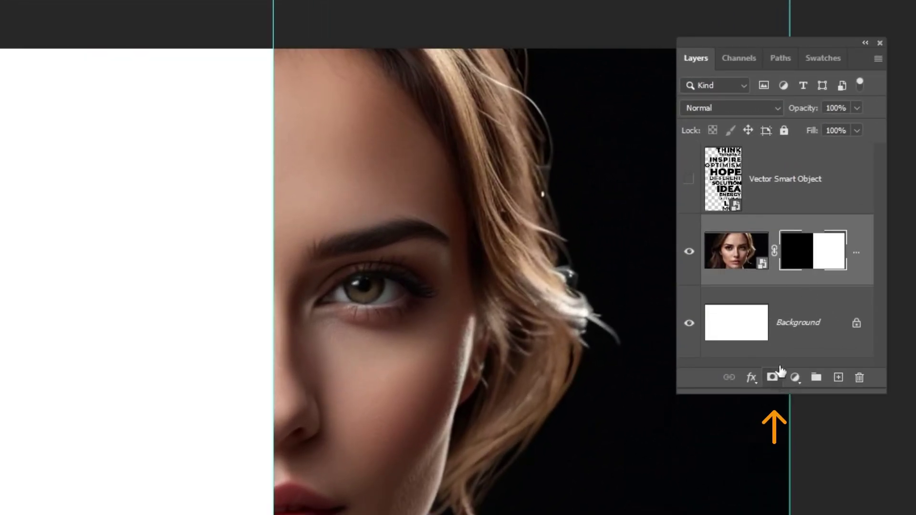
{"action": "left_click", "coordinate": [689, 180]}
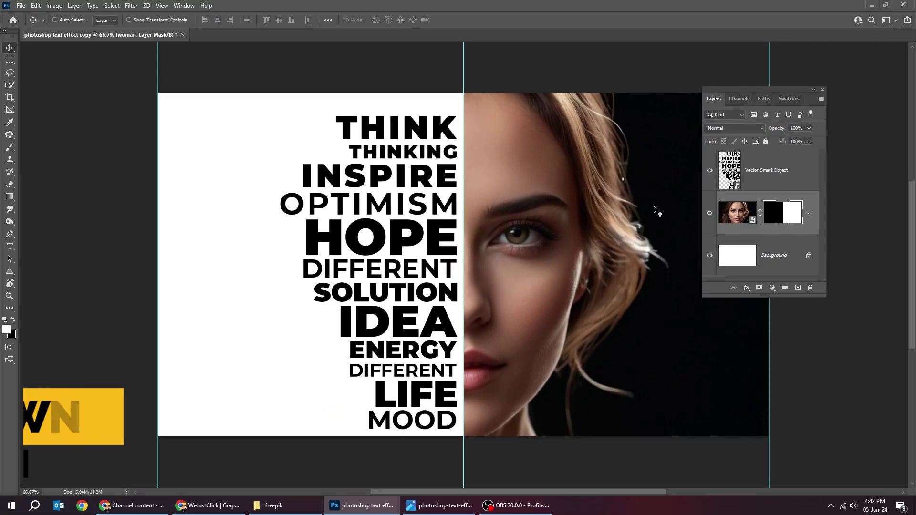
Nudge the word-cloud text up and place a copy of the woman photo above it with an inverted mask.
{"action": "left_click", "coordinate": [767, 170]}
{"action": "left_click_drag", "start_coordinate": [431, 243], "coordinate": [430, 237]}
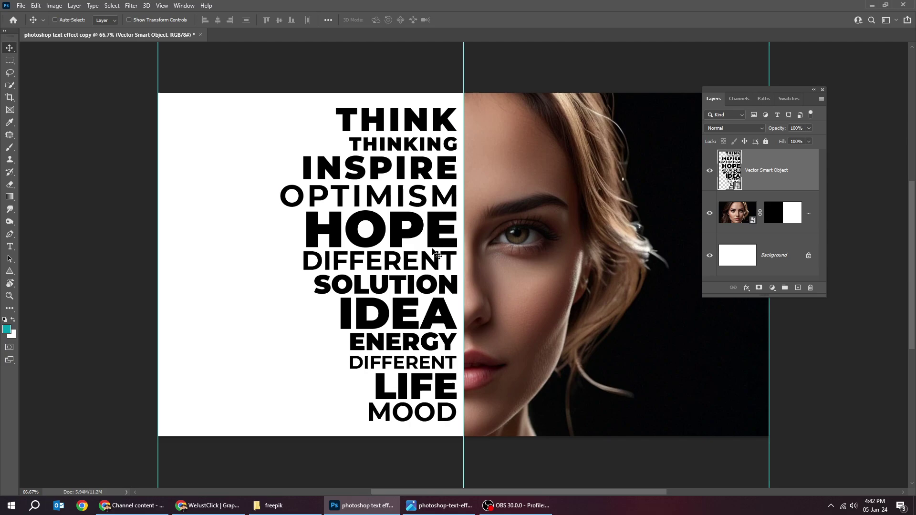
{"action": "left_click", "coordinate": [796, 213]}
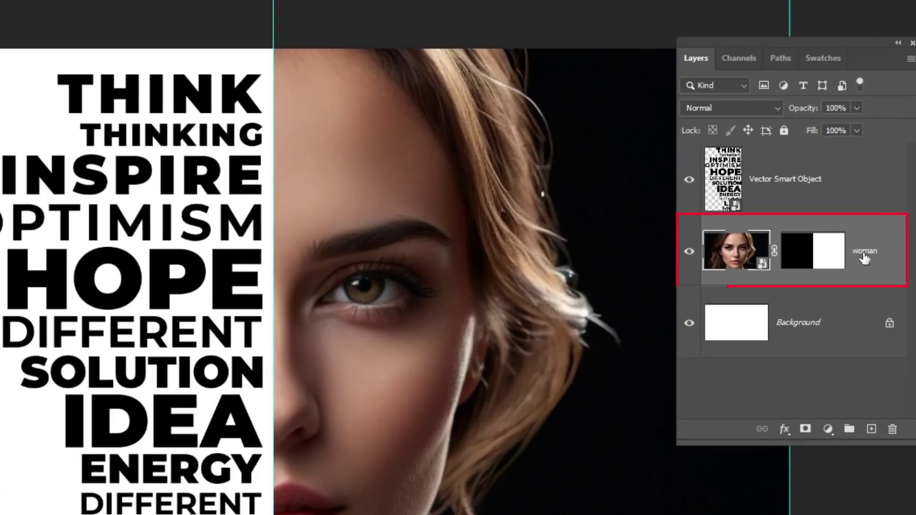
{"action": "left_click_drag", "start_coordinate": [864, 258], "coordinate": [866, 430]}
{"action": "left_click_drag", "start_coordinate": [868, 264], "coordinate": [866, 176]}
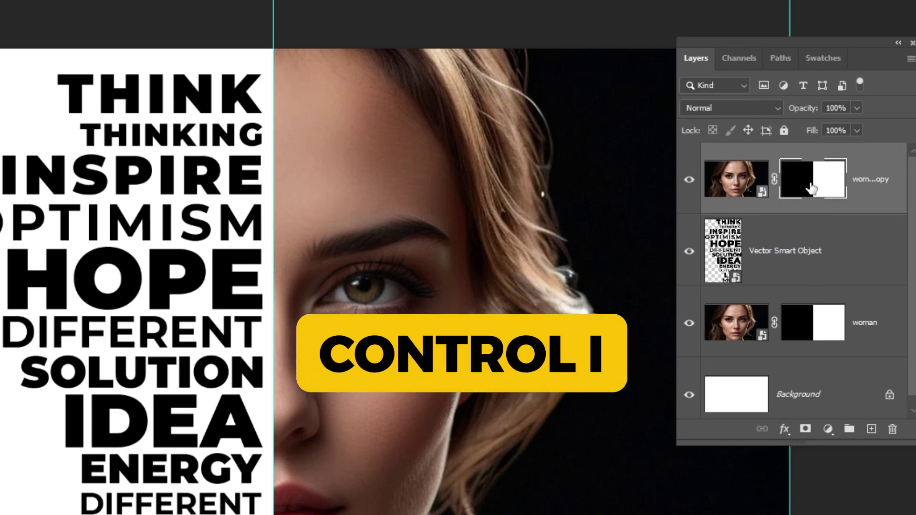
{"action": "key", "text": "ctrl+i"}
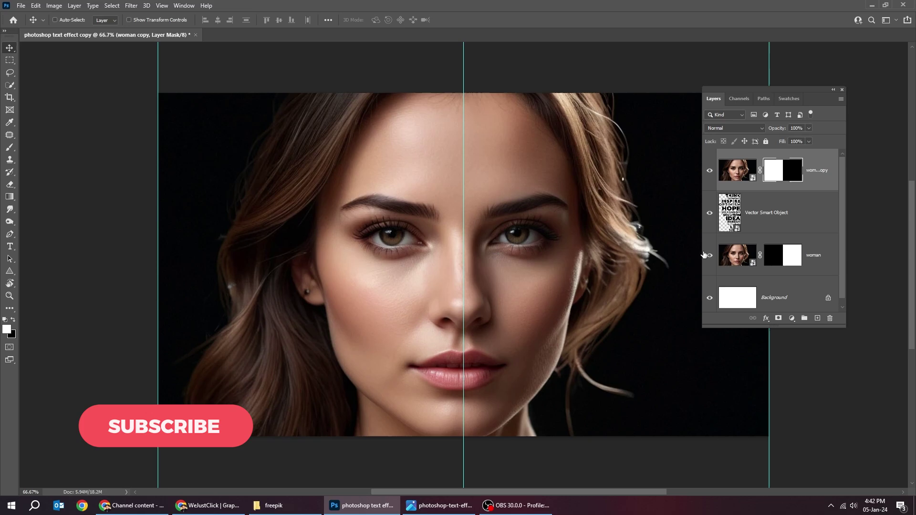
Check layer visibility, then clip the photo copy into the word-cloud text.
{"action": "left_click", "coordinate": [710, 254]}
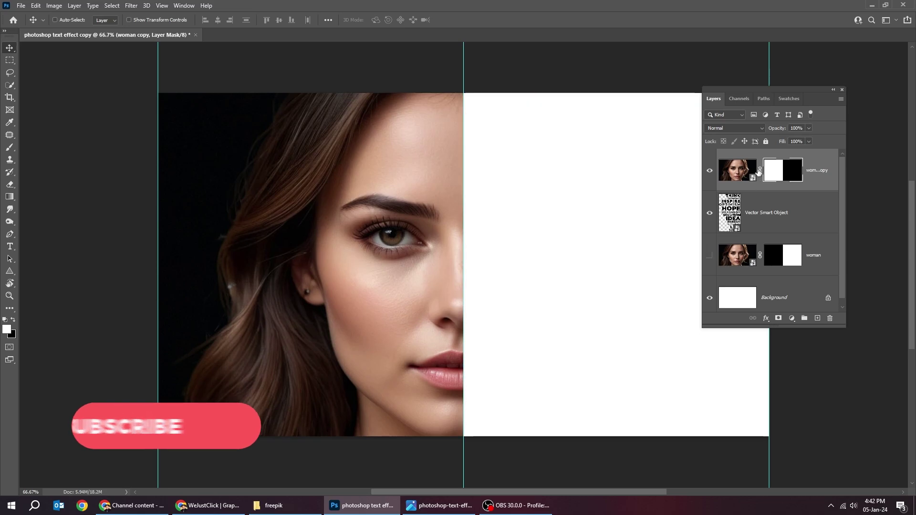
{"action": "left_click", "coordinate": [709, 255]}
{"action": "left_click", "coordinate": [710, 170]}
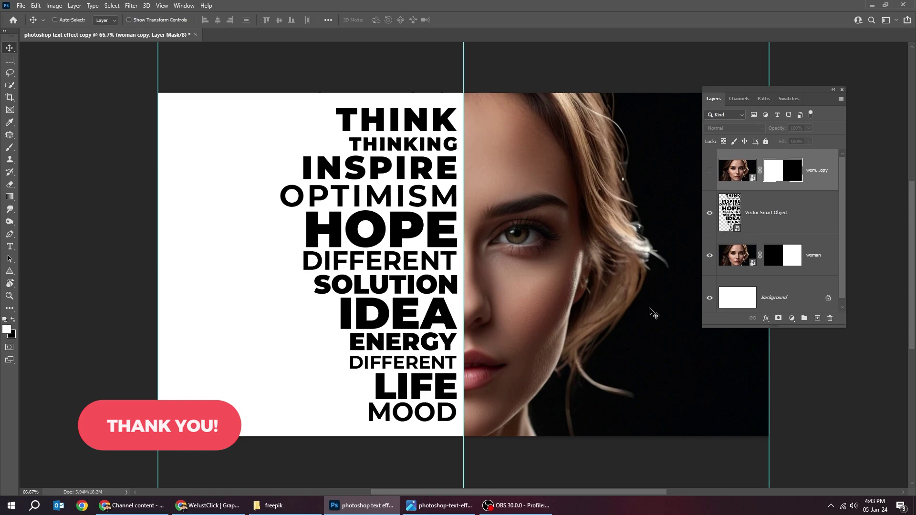
{"action": "left_click", "coordinate": [709, 170]}
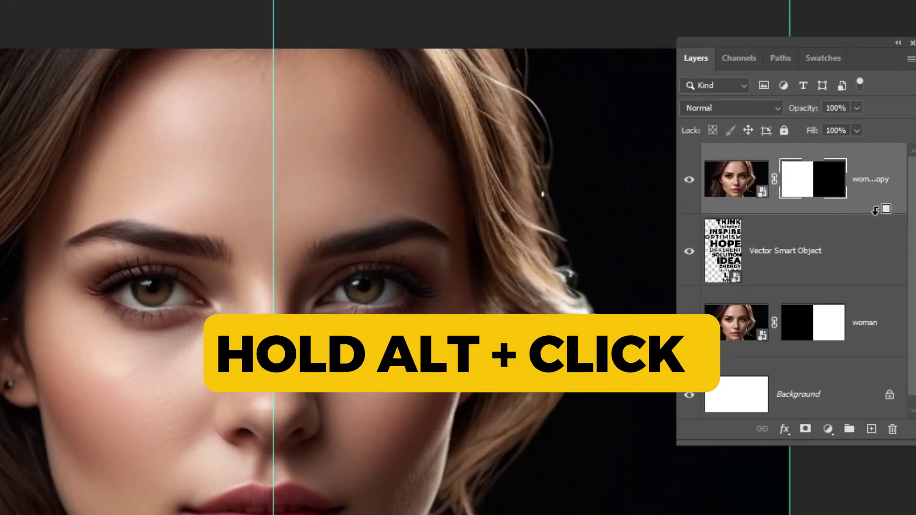
{"action": "left_click", "coordinate": [875, 213], "text": "alt"}
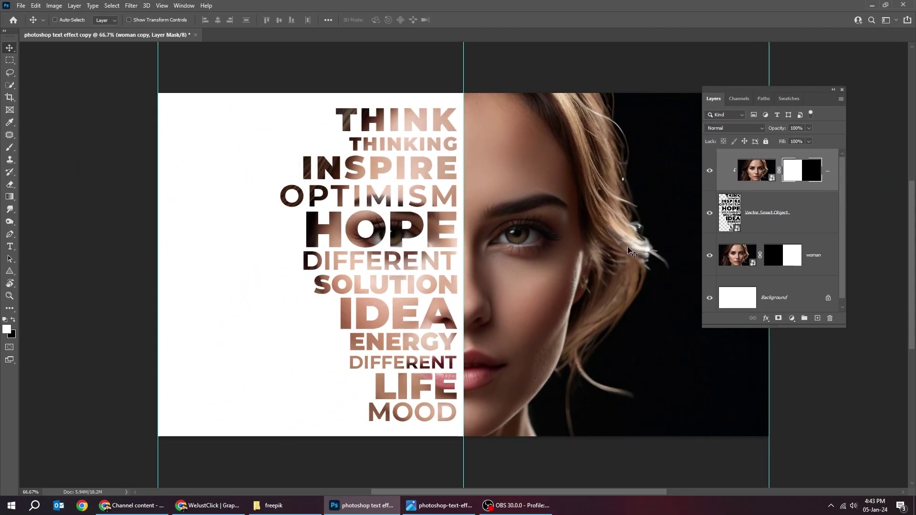
{"action": "left_click", "coordinate": [776, 296]}
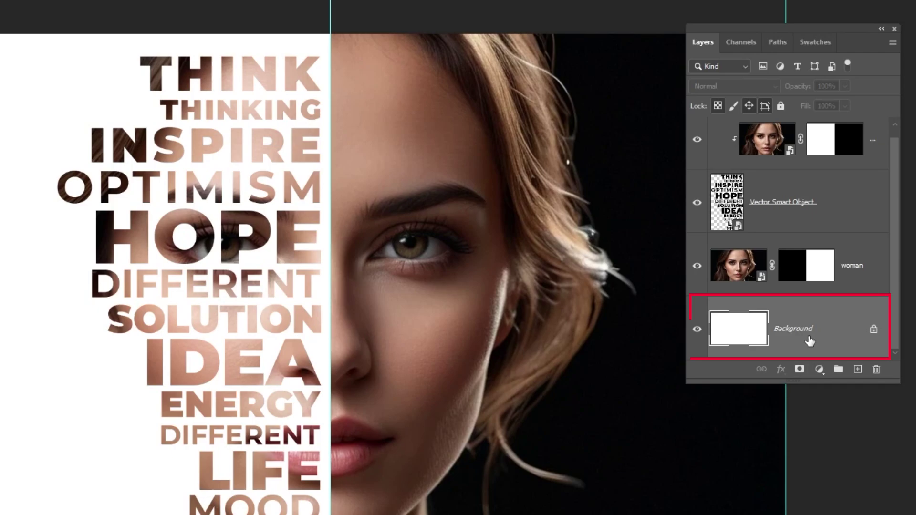
Add a black (000000) Solid Color fill layer above the Background.
{"action": "left_click", "coordinate": [819, 371]}
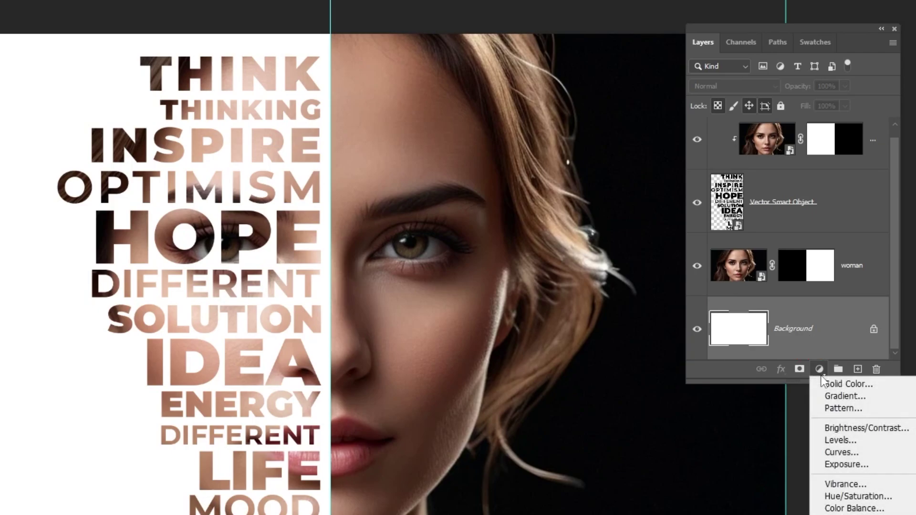
{"action": "left_click", "coordinate": [837, 384]}
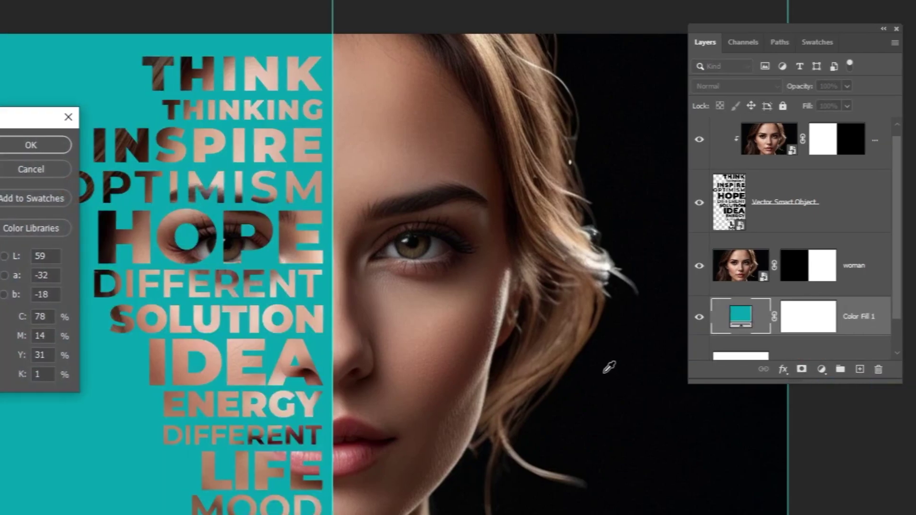
{"action": "left_click_drag", "start_coordinate": [229, 201], "coordinate": [43, 335]}
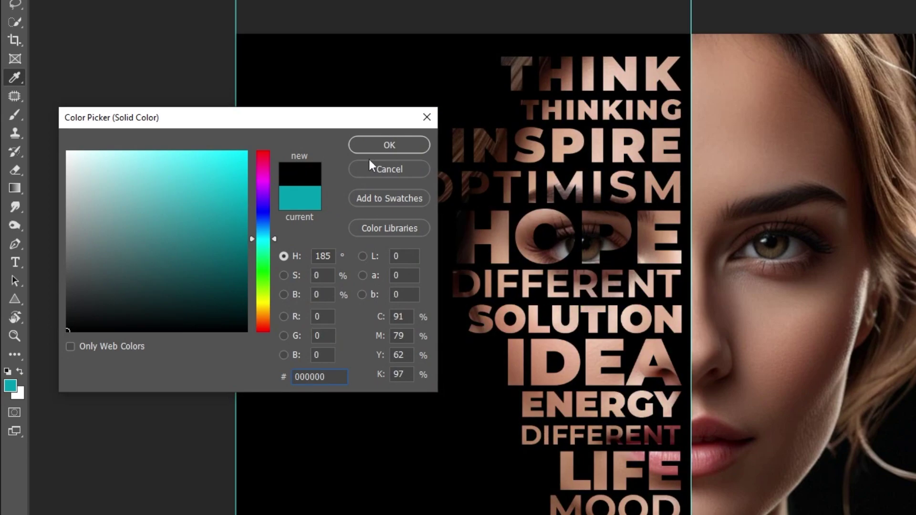